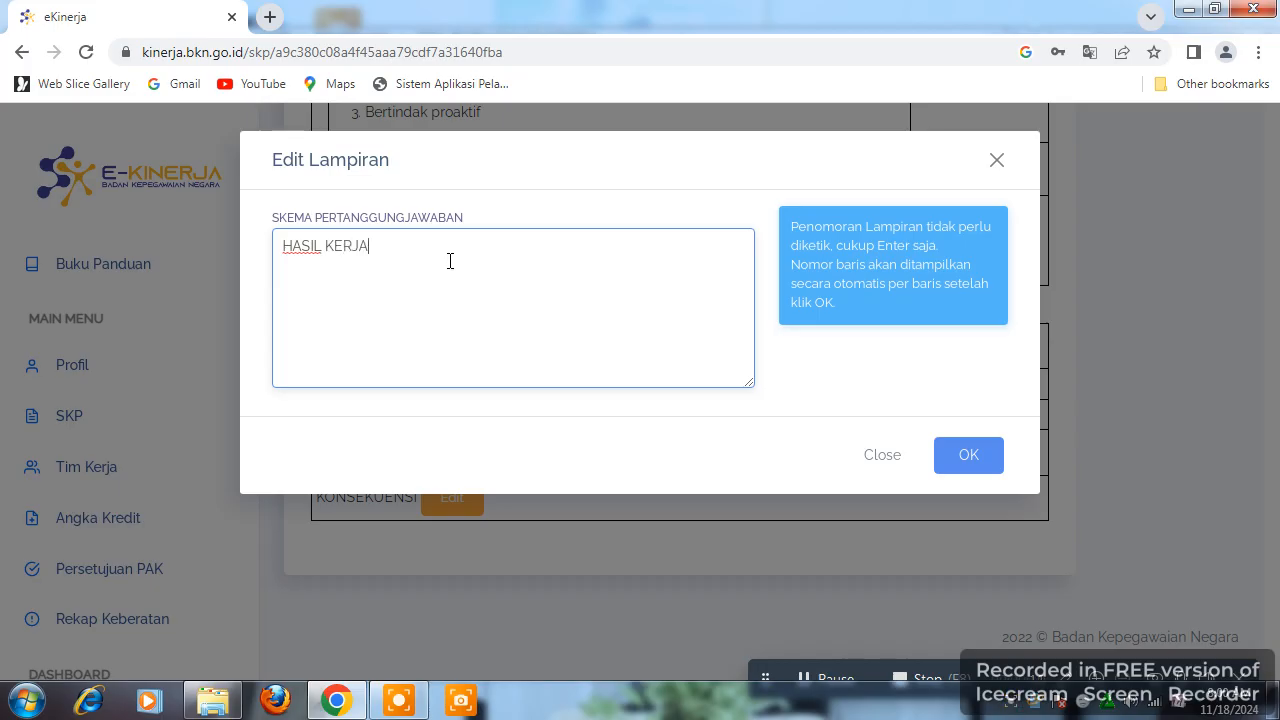
Complete the Skema Pertanggungjawaban entry so it reads "HASIL KERJA DILAPORKAN SETIAP BULAN DAN PERTRIWULAN".
{"action": "type", "text": "ORKAN"}
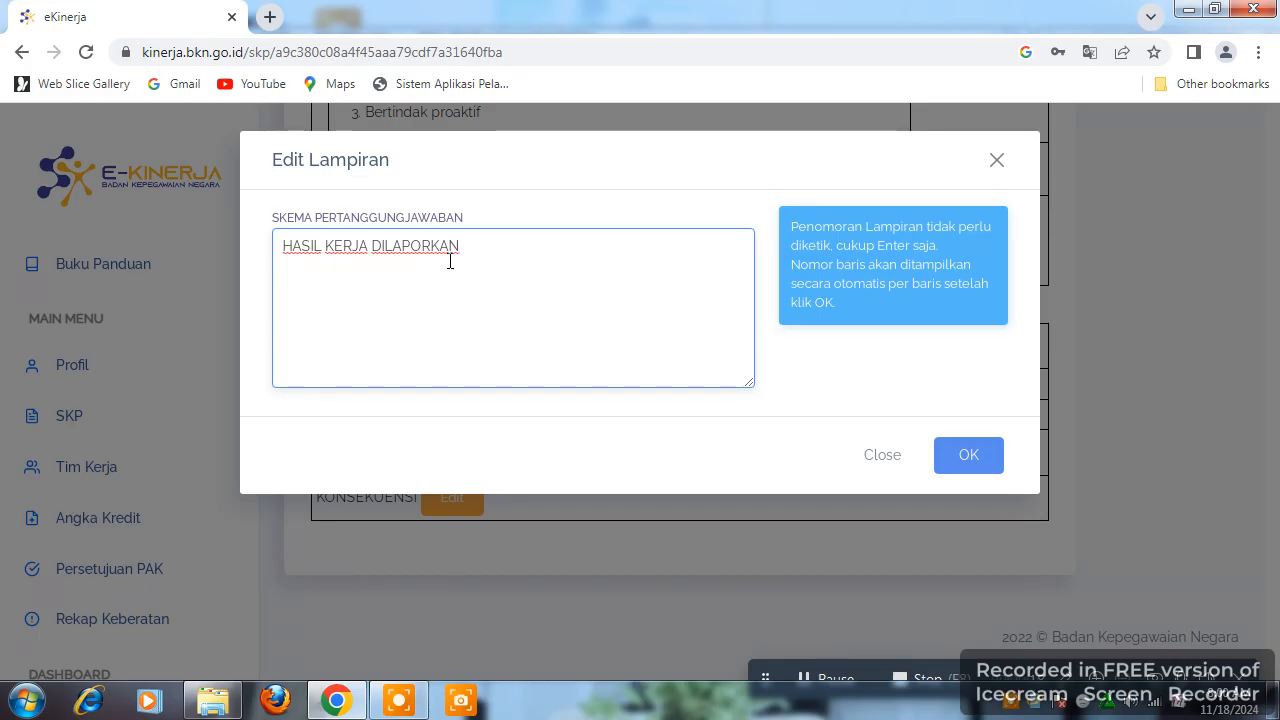
{"action": "type", "text": "SETIAP BULAN"}
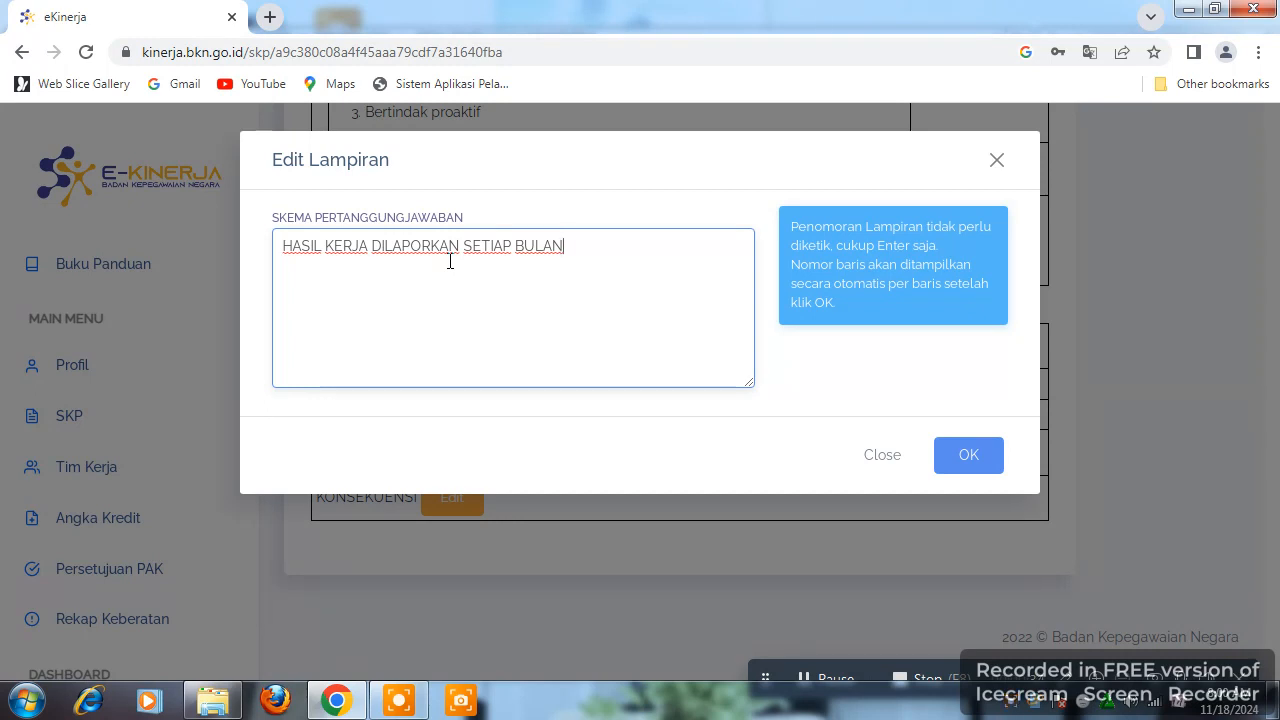
{"action": "type", "text": "DAN PER"}
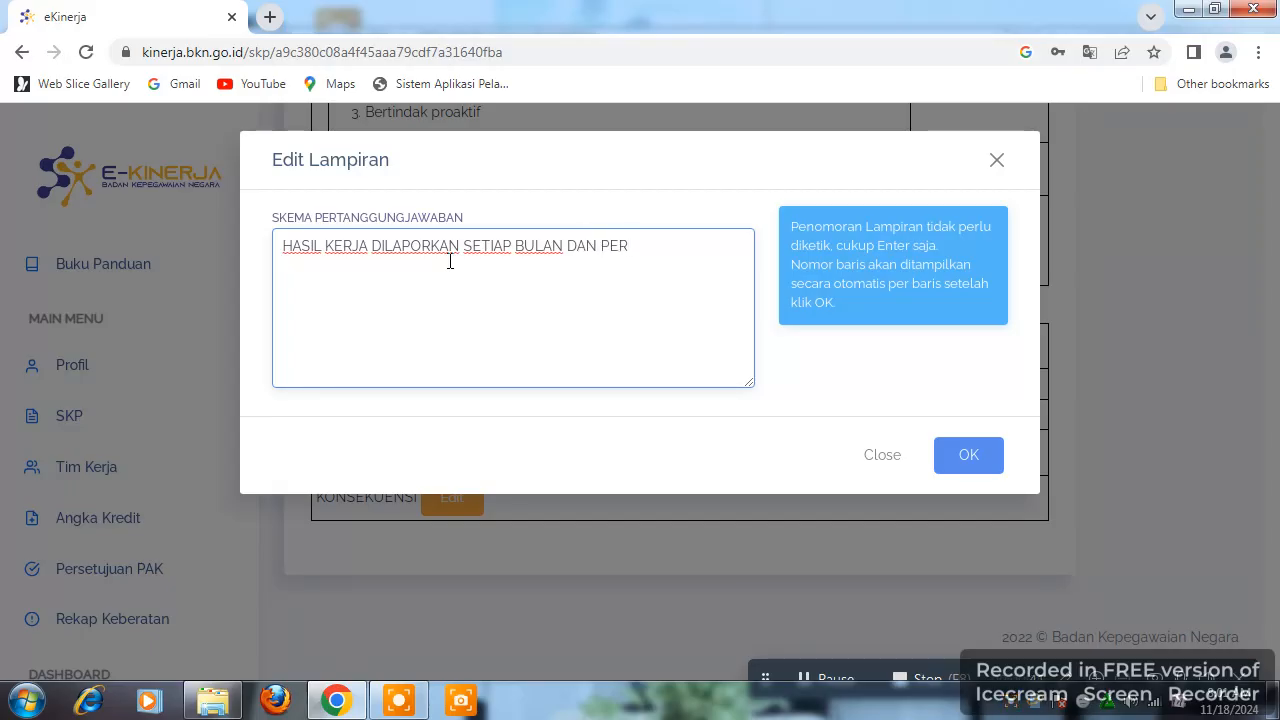
{"action": "type", "text": "TRIWULAN"}
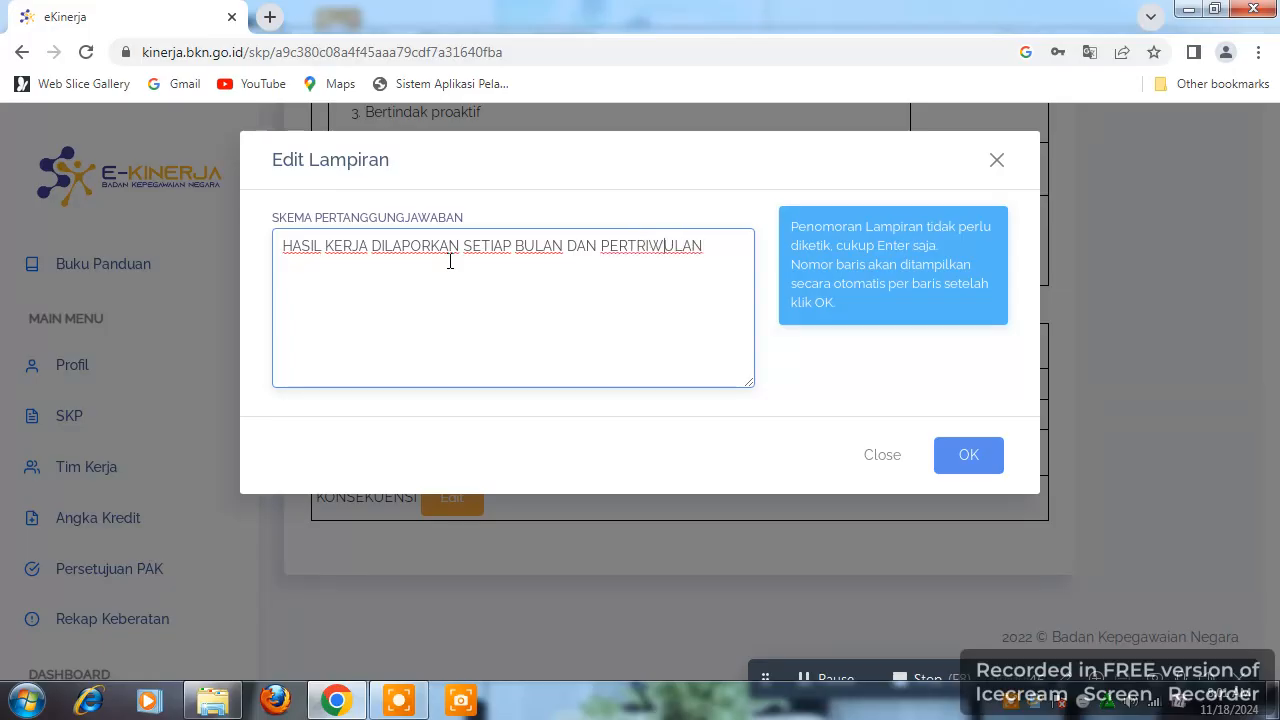
Reword the Skema Pertanggungjawaban entry to "HASIL KERJA DILAPORKAN SETIAP BULAN, PERTRIWULAN DAN DI AKHIR TAHUN" and save it.
{"action": "key", "text": "Left"}
{"action": "key", "text": "Left"}
{"action": "key", "text": "Left"}
{"action": "key", "text": "BackSpace"}
{"action": "key", "text": "BackSpace"}
{"action": "key", "text": "BackSpace"}
{"action": "key", "text": "BackSpace"}
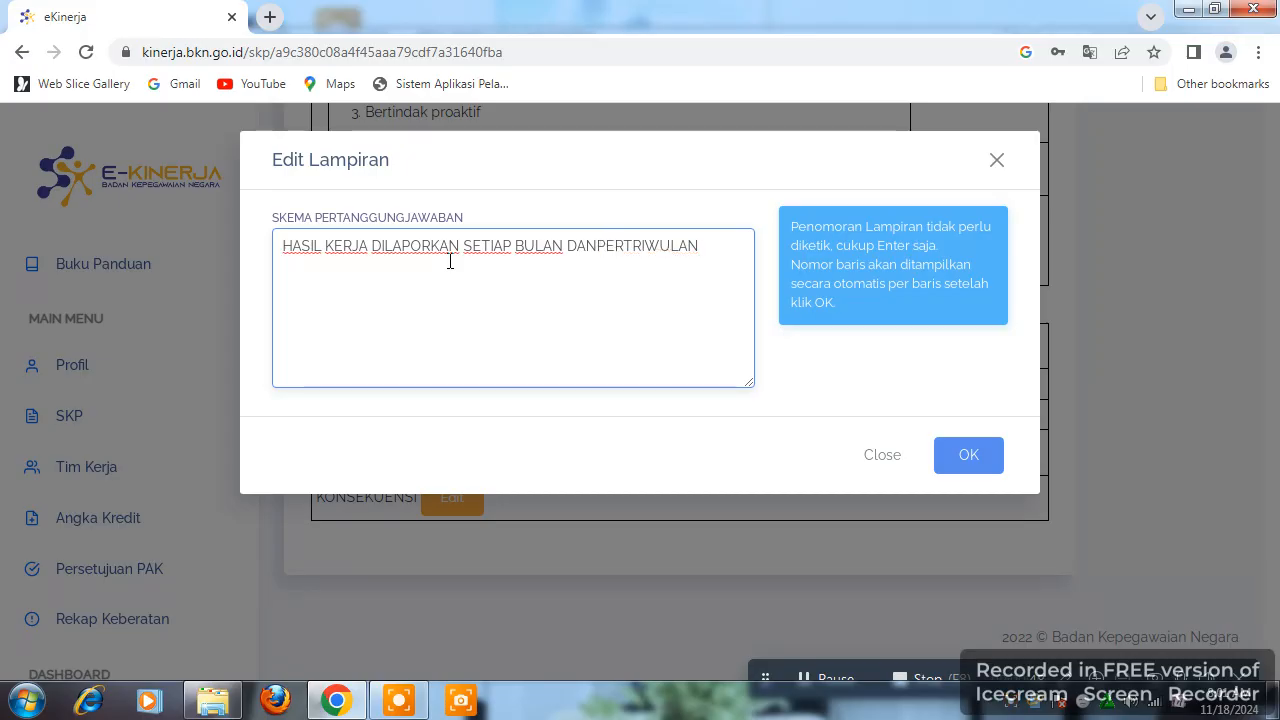
{"action": "type", "text": ","}
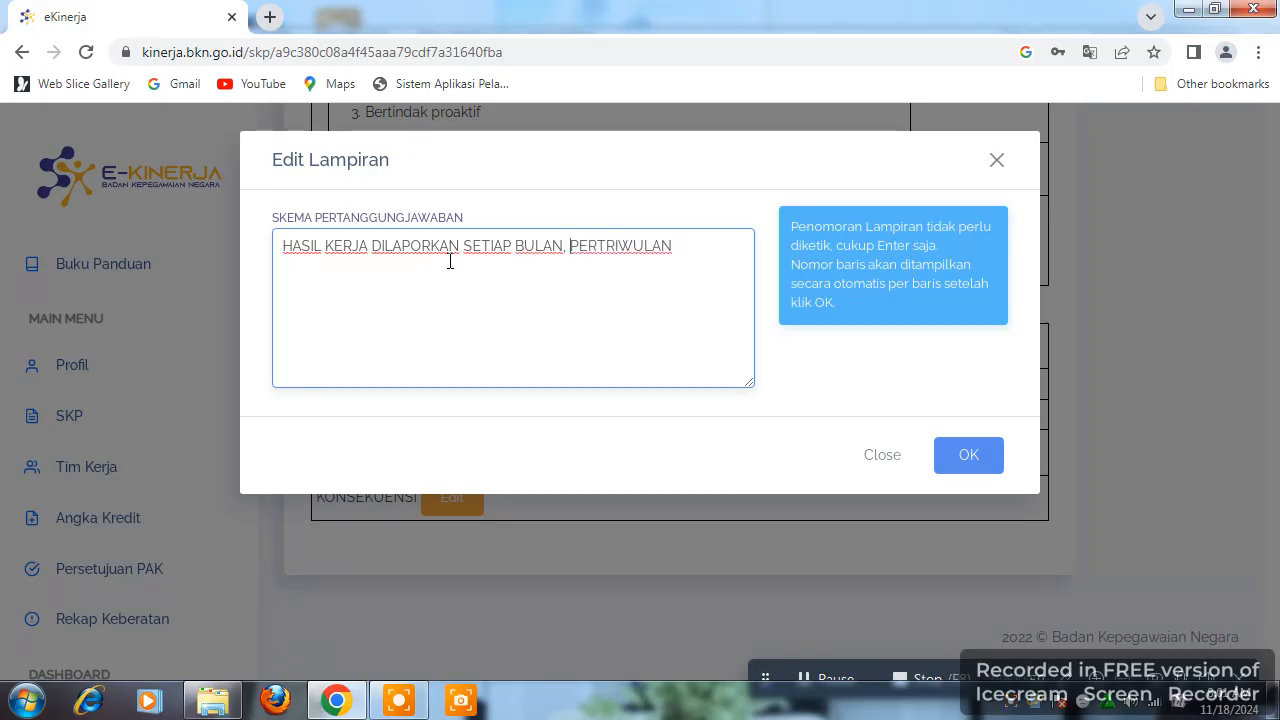
{"action": "left_click", "coordinate": [677, 248]}
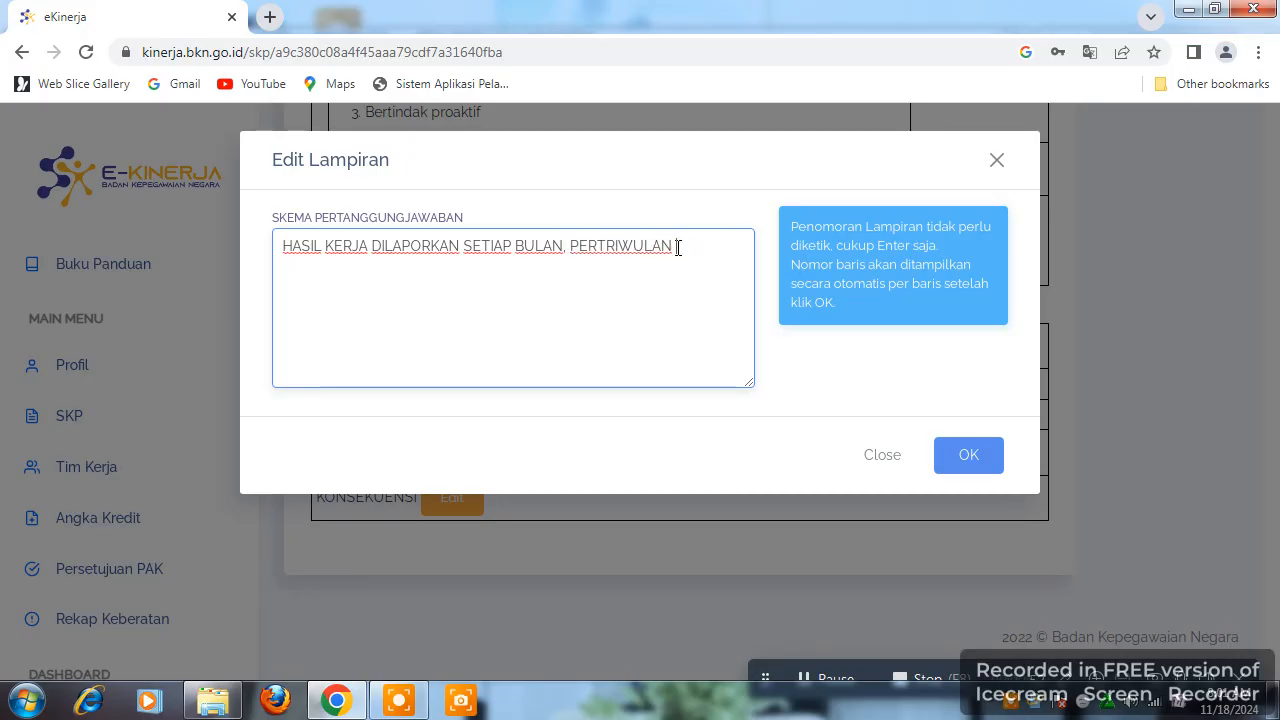
{"action": "type", "text": "DAN DI"}
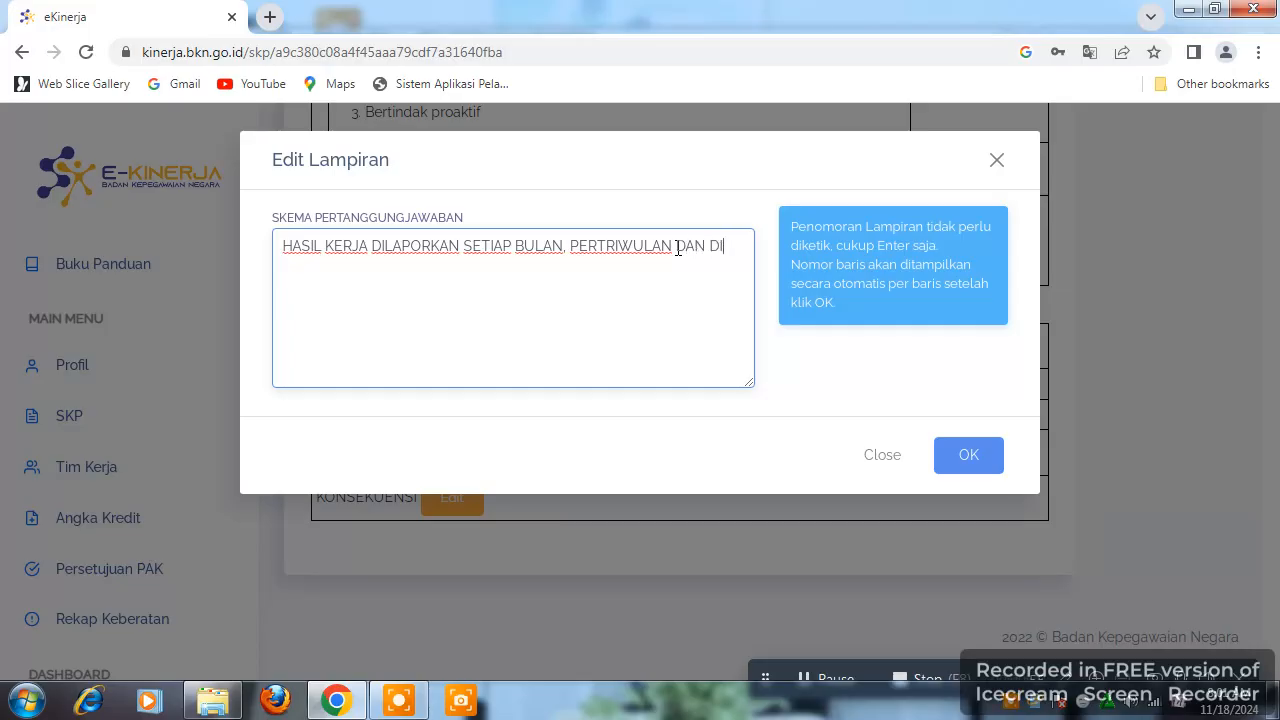
{"action": "type", "text": " AKHIR TAHUN"}
{"action": "left_click", "coordinate": [947, 457]}
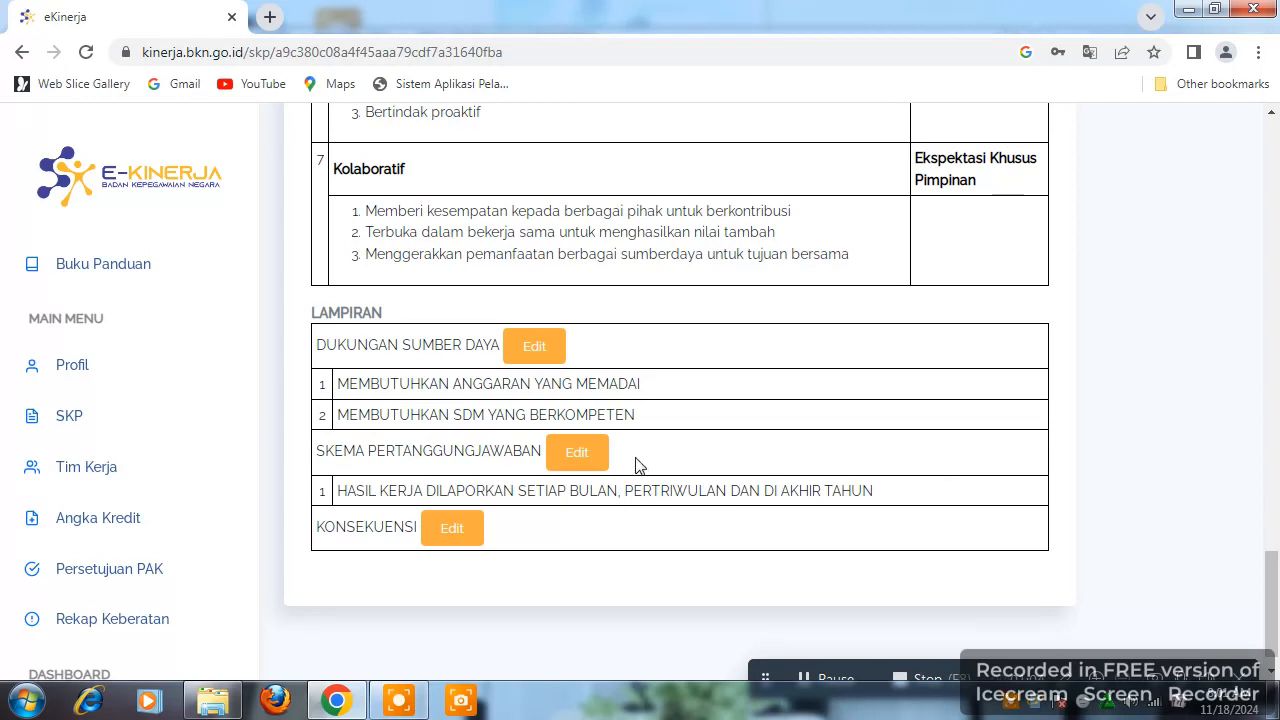
Enter "APABILA MEMENUHI EKSPEKTASI PIMPINAN MAKA DIBERIKAN TAMBAHAN ANGGARAN" as the first line of the Konsekuensi attachment.
{"action": "scroll", "coordinate": [497, 505], "scroll_direction": "down", "scroll_amount": 1}
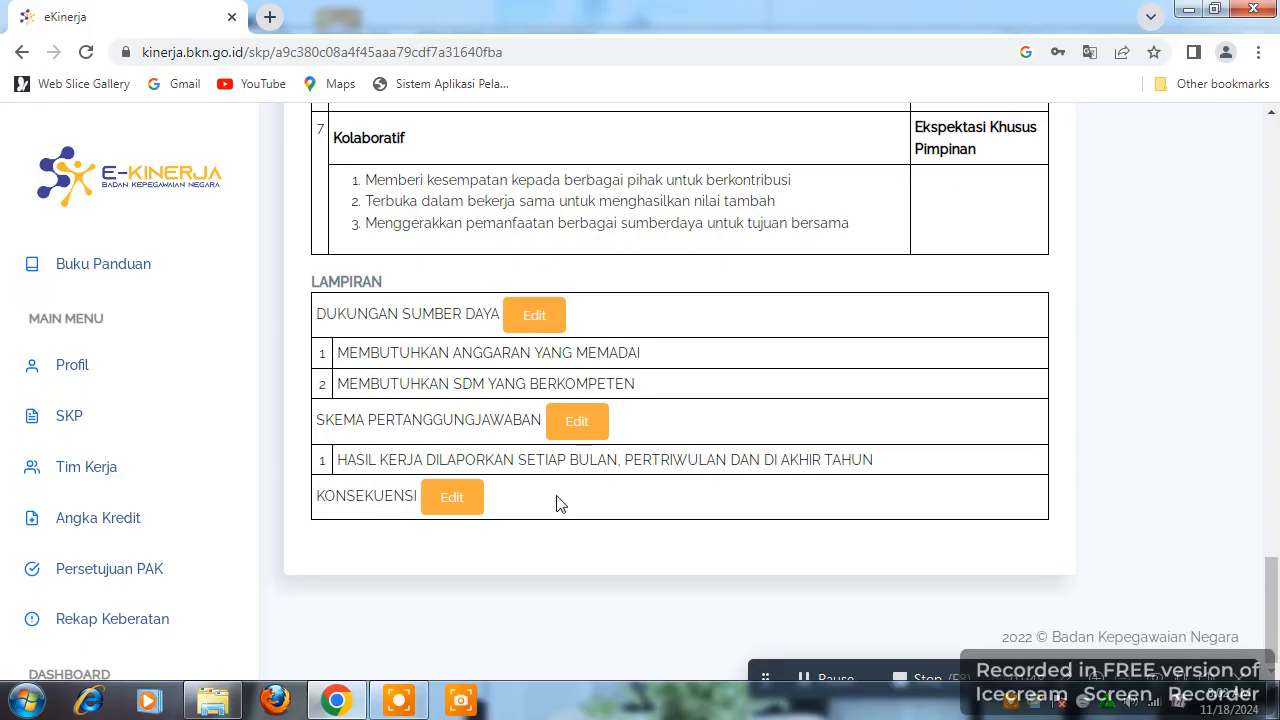
{"action": "left_click", "coordinate": [436, 502]}
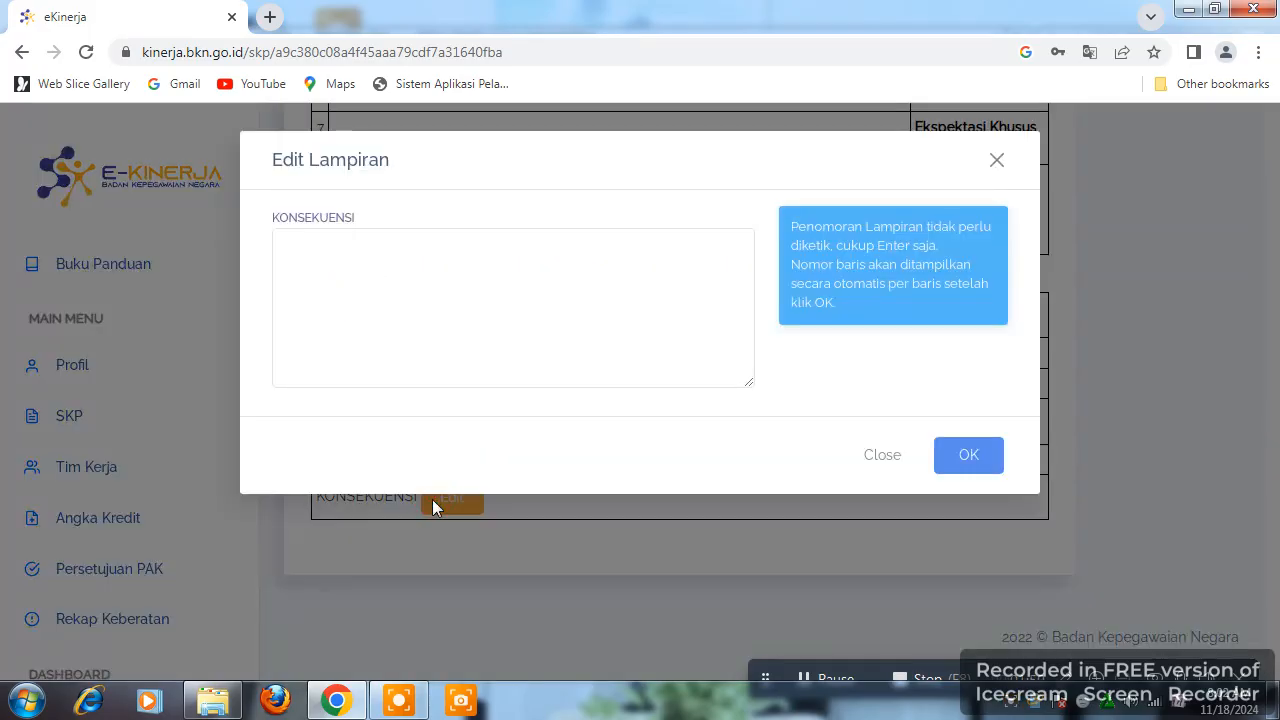
{"action": "left_click", "coordinate": [410, 269]}
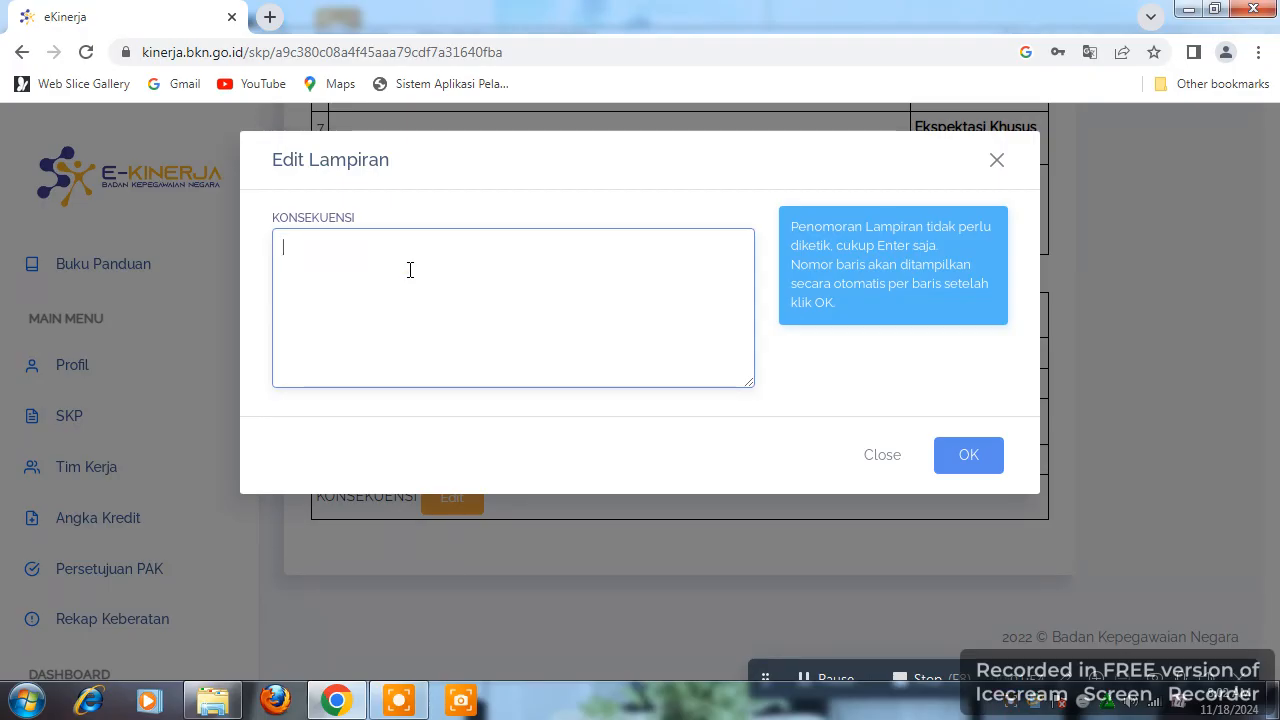
{"action": "type", "text": "APA"}
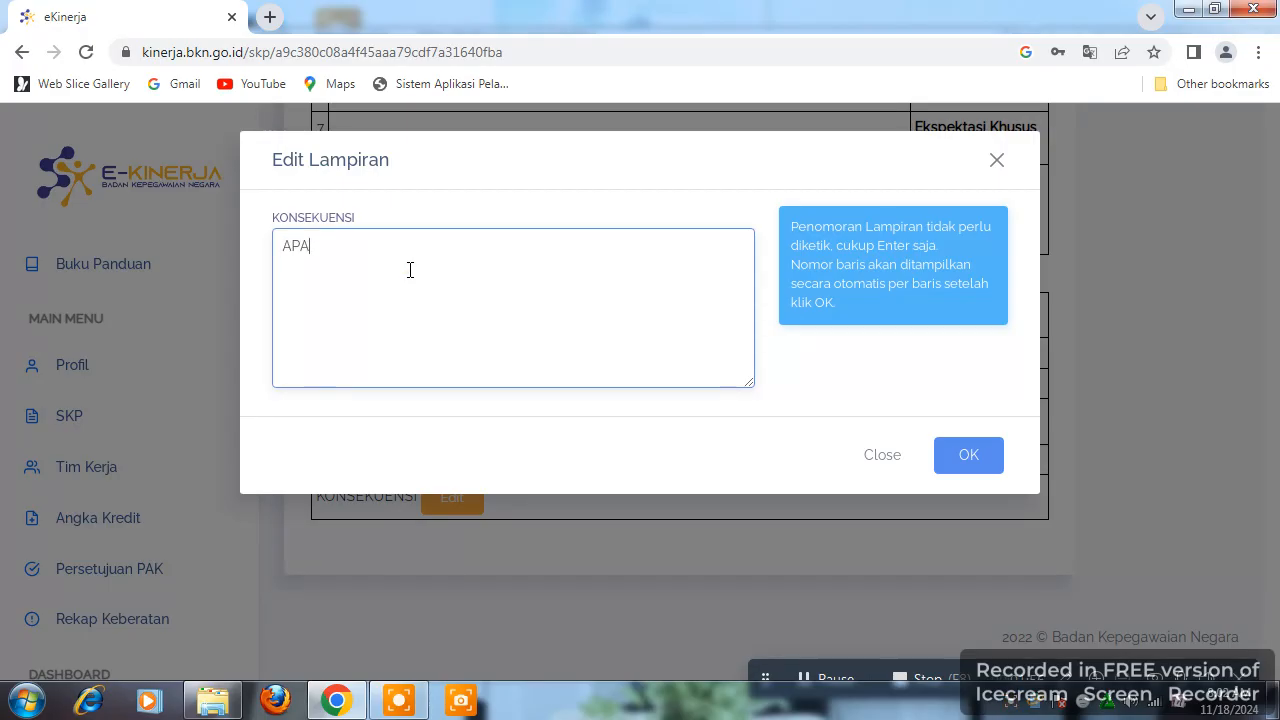
{"action": "type", "text": "BILA MEMENUHI "}
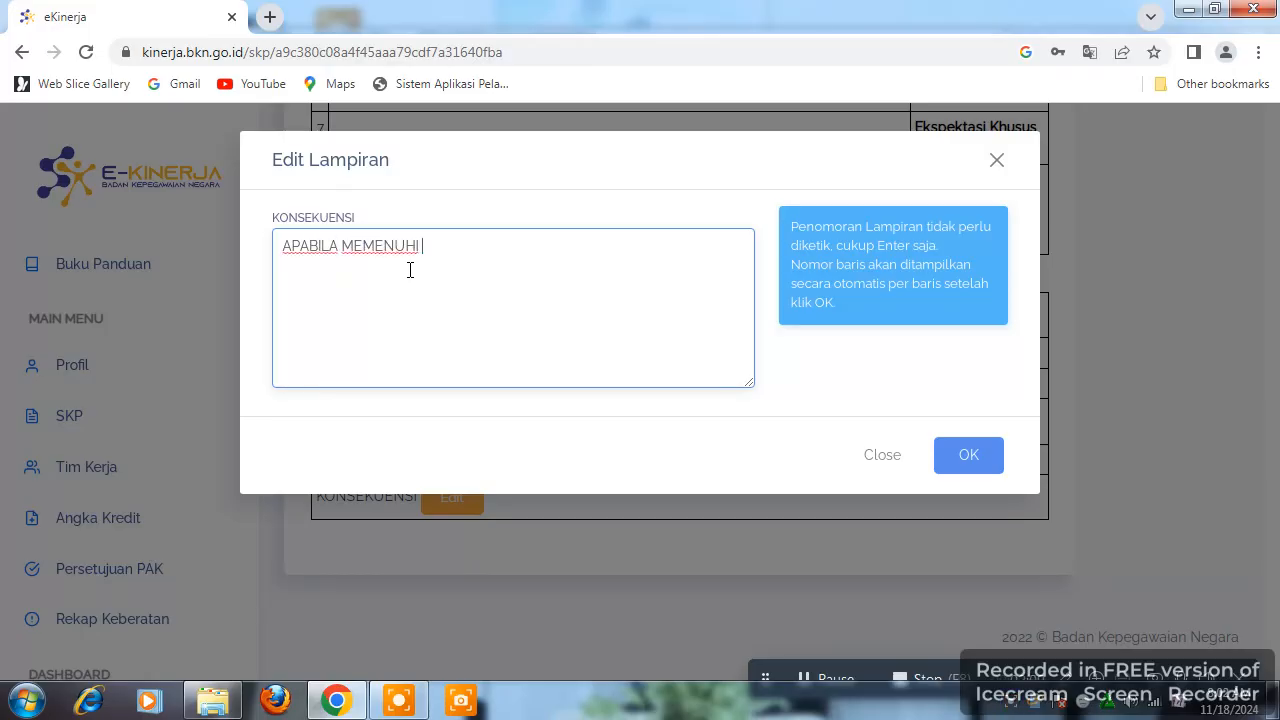
{"action": "type", "text": "EKSPEKTASI"}
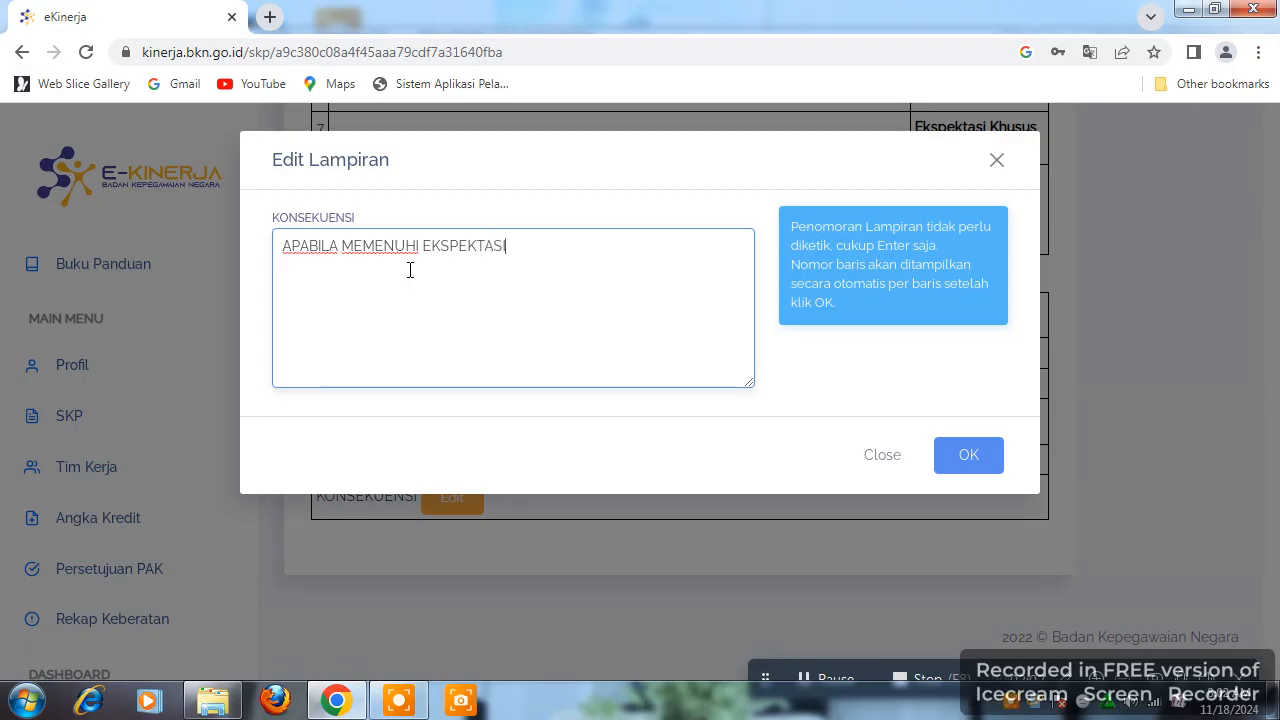
{"action": "type", "text": " PIMPINAN"}
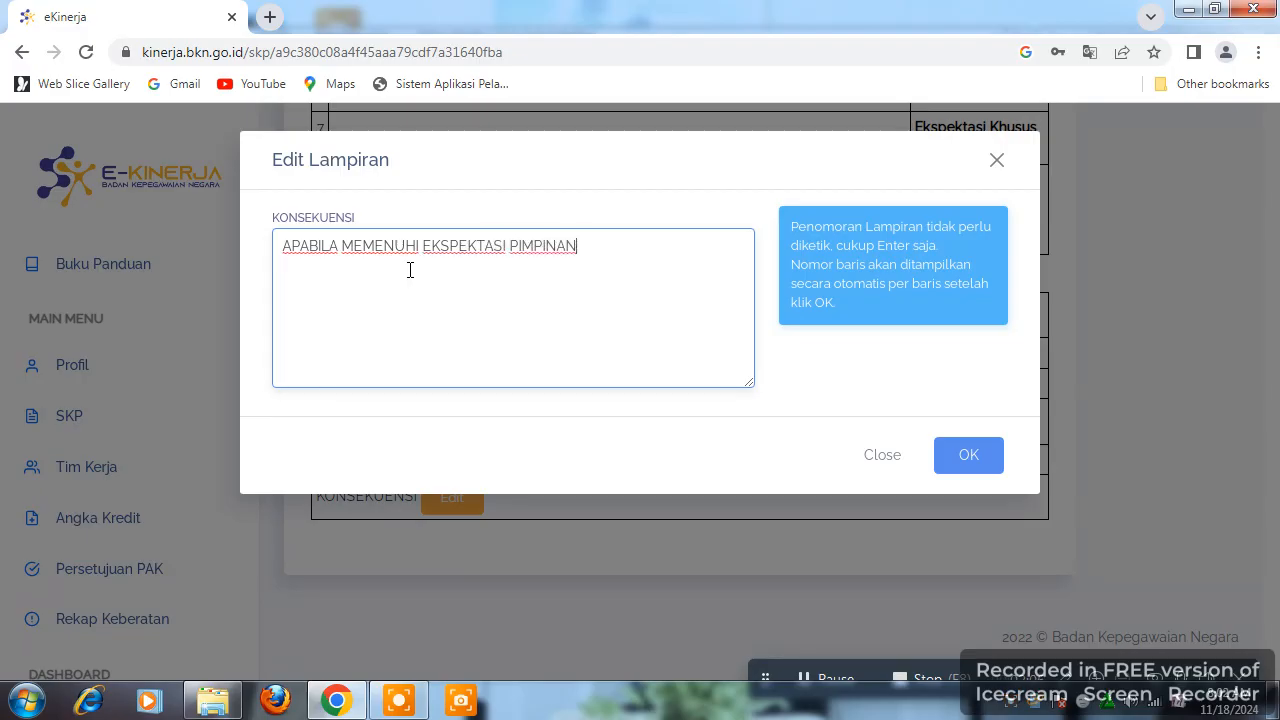
{"action": "type", "text": " MAKA DIBERIKAN"}
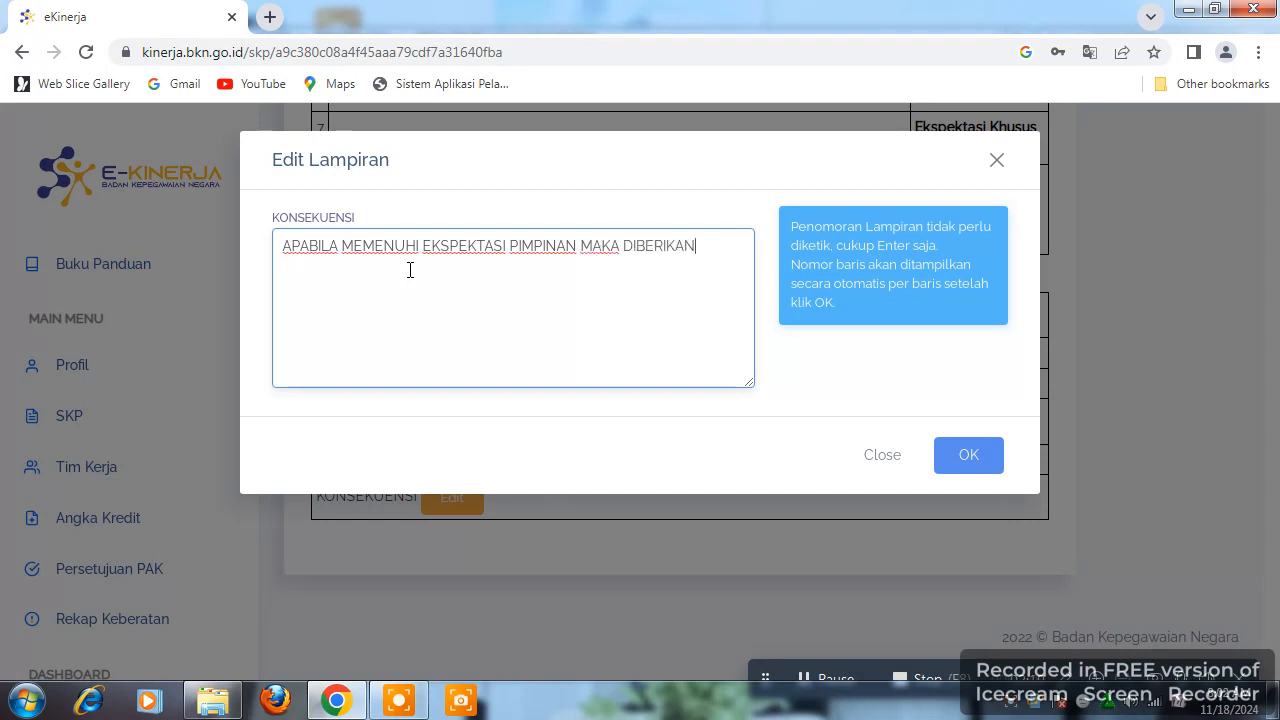
{"action": "type", "text": " TAMBAHAN "}
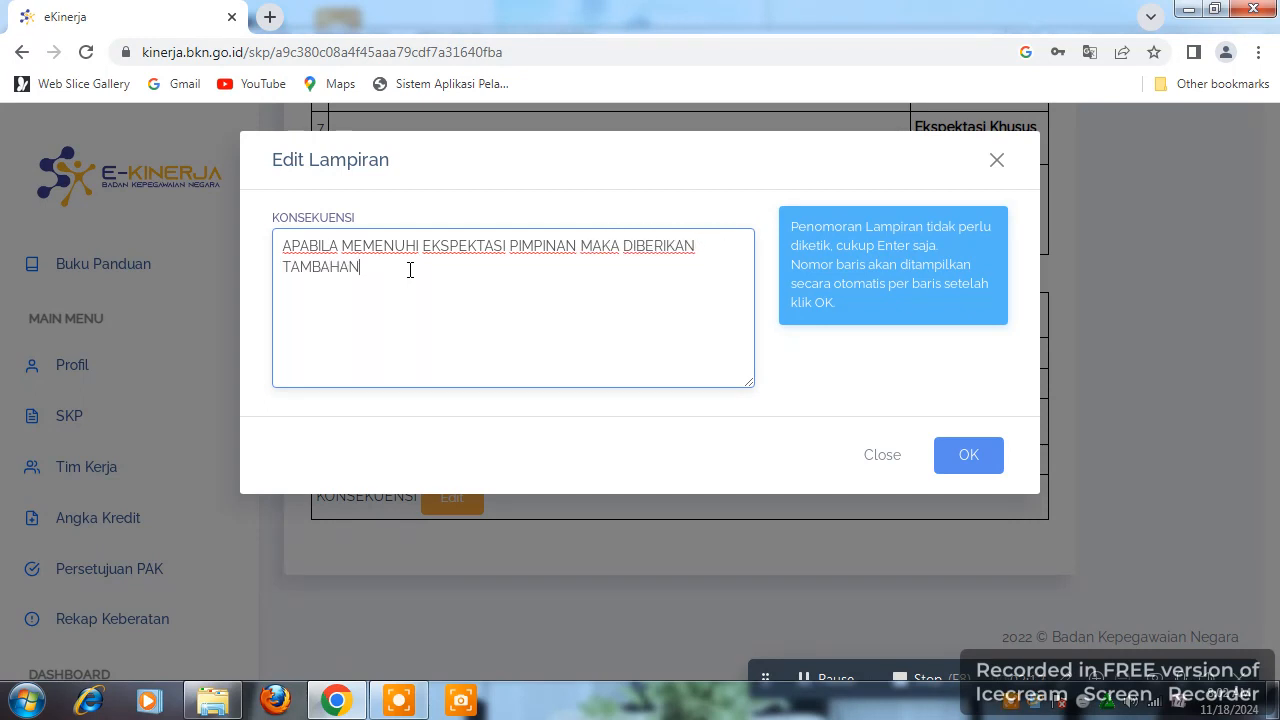
{"action": "type", "text": "ANGGARAN"}
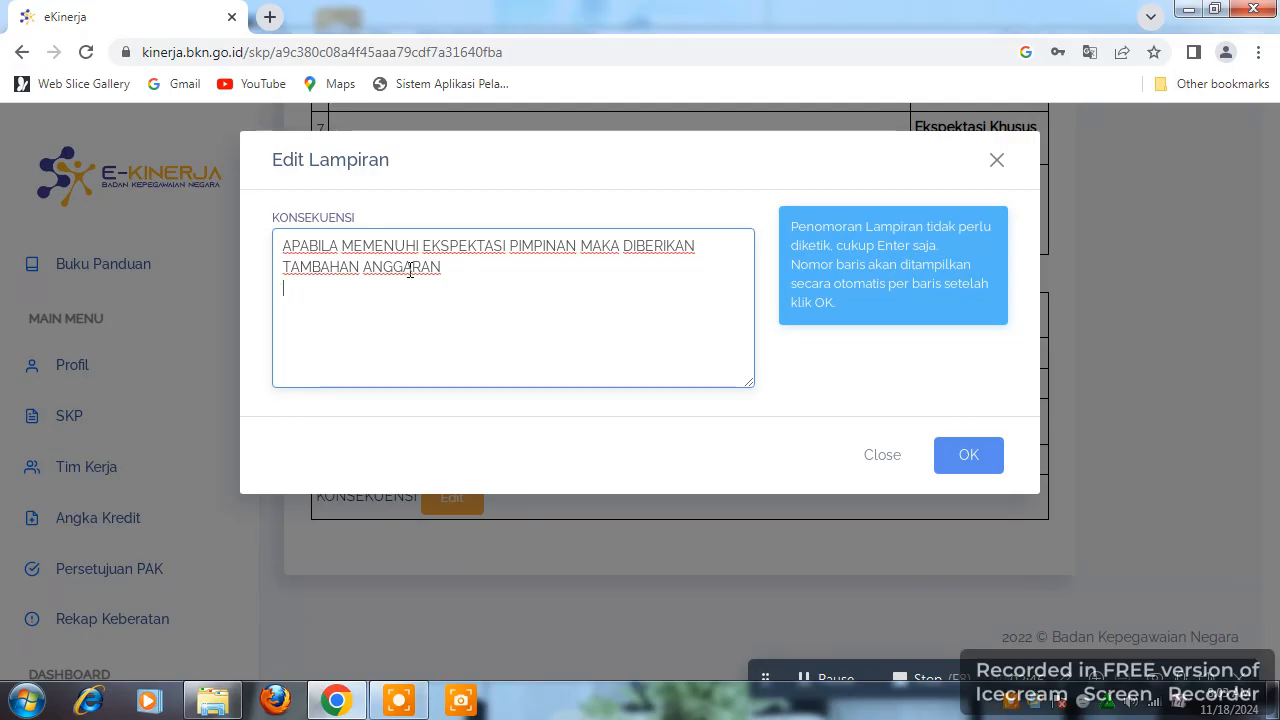
Add the second Konsekuensi line "APABILA TIDAK MEMENUHI EKSPEKTASI PIMPINAN MAKA BERSEDIA DIBERIKAN PEMBINAAN KINERJA" and save the attachment.
{"action": "type", "text": "APABIL"}
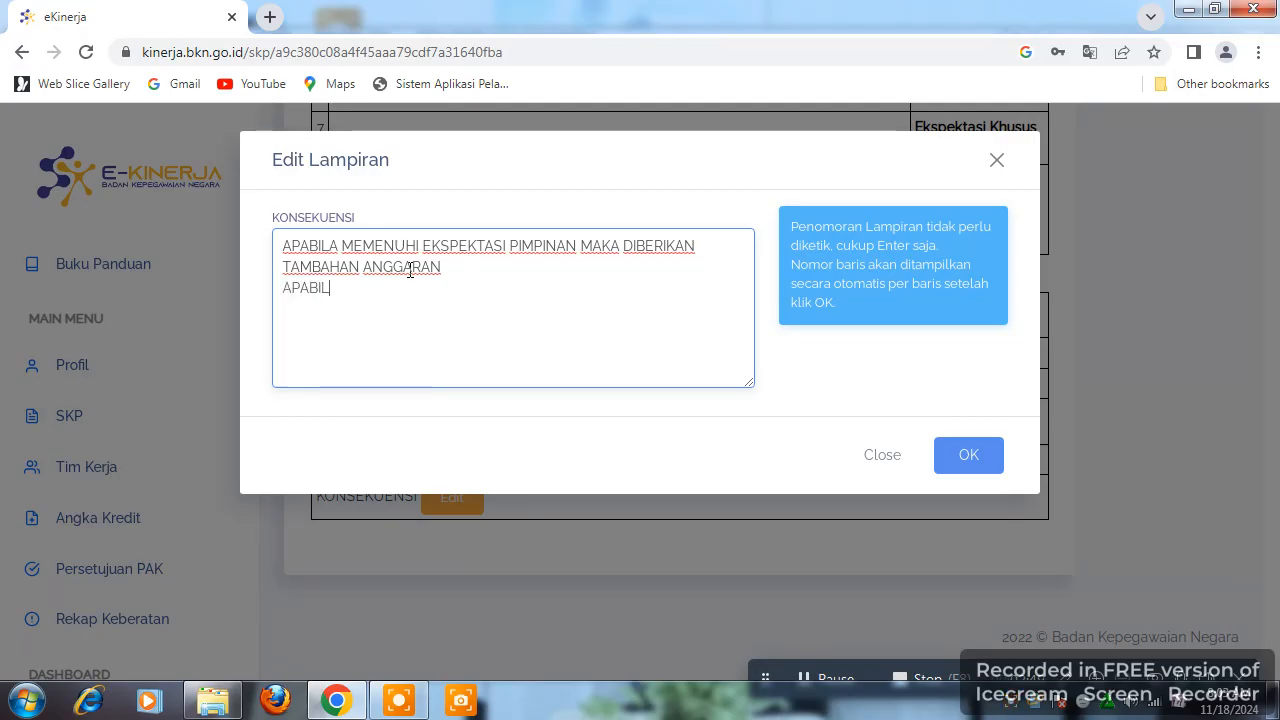
{"action": "type", "text": "A TIDAK"}
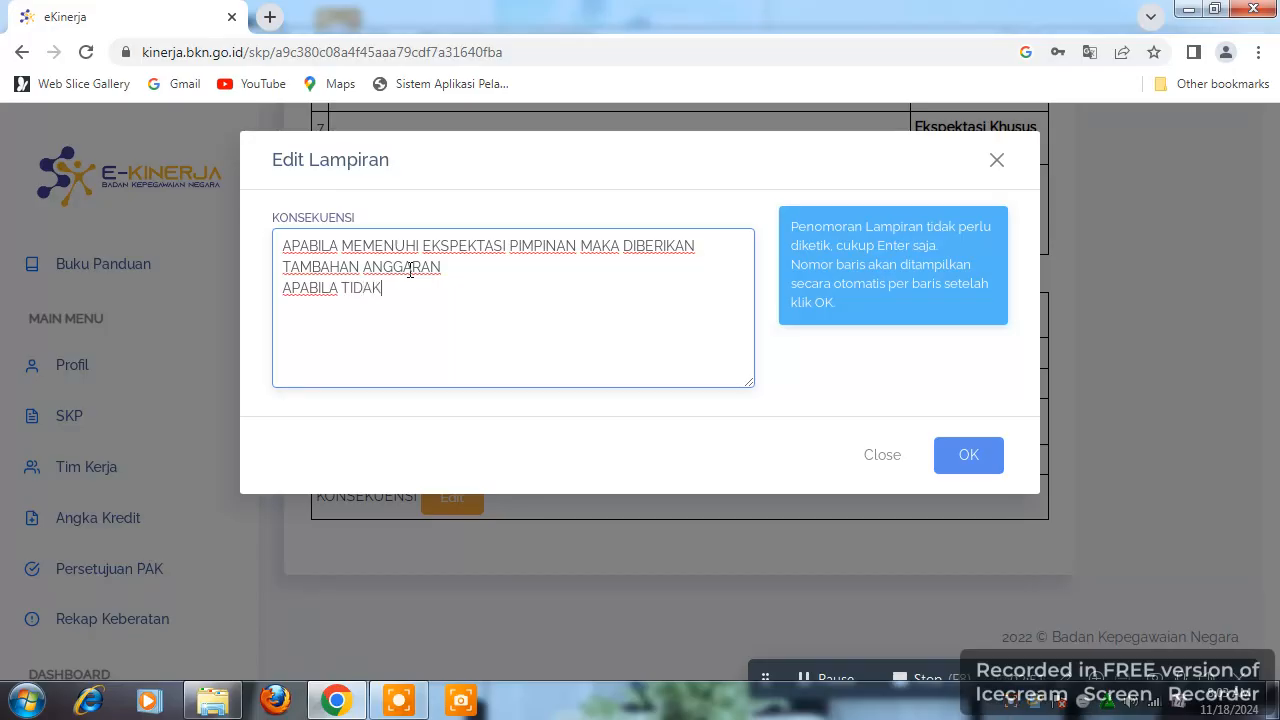
{"action": "type", "text": " MEMENUH"}
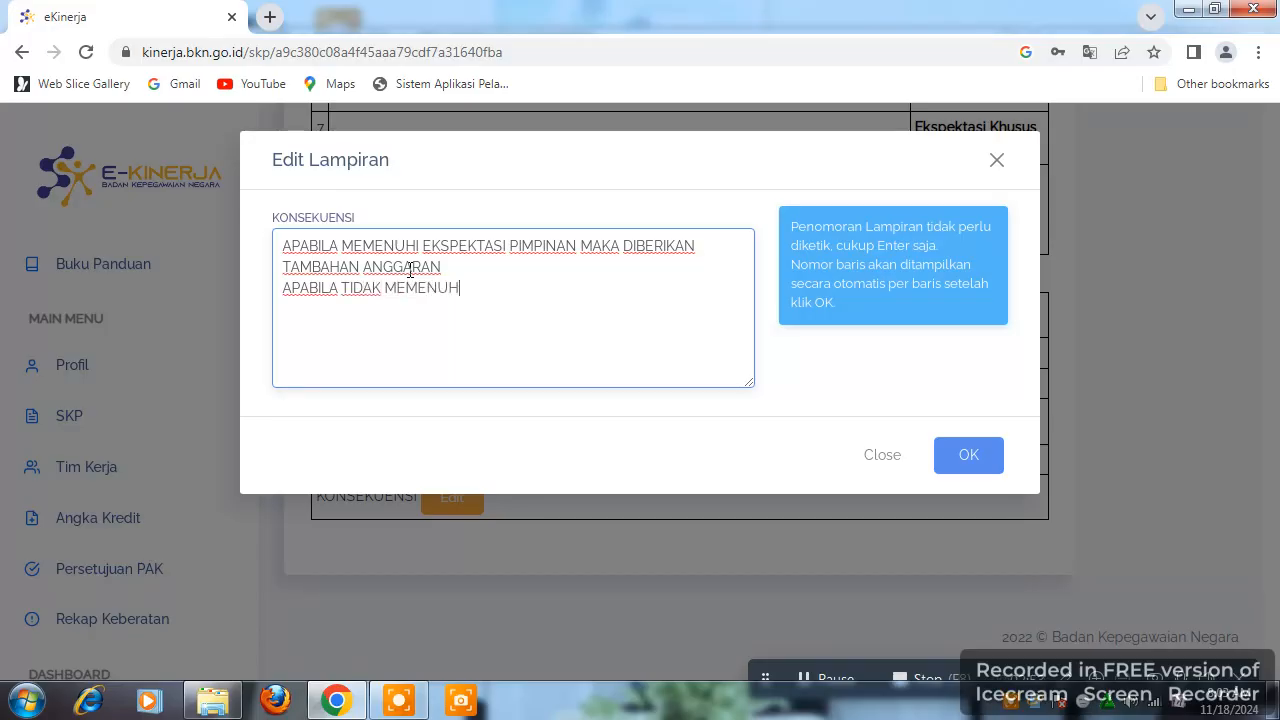
{"action": "type", "text": "I EKSPEKT"}
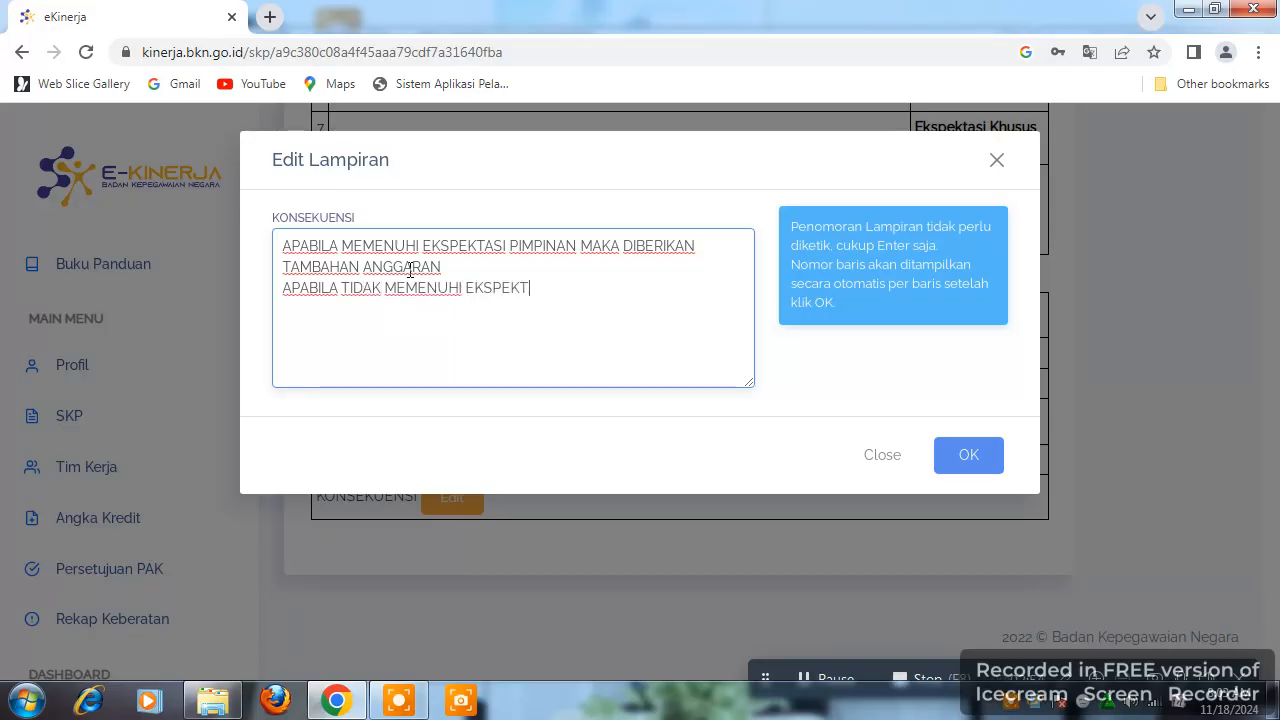
{"action": "type", "text": "ASI PIMPINAN MAKA"}
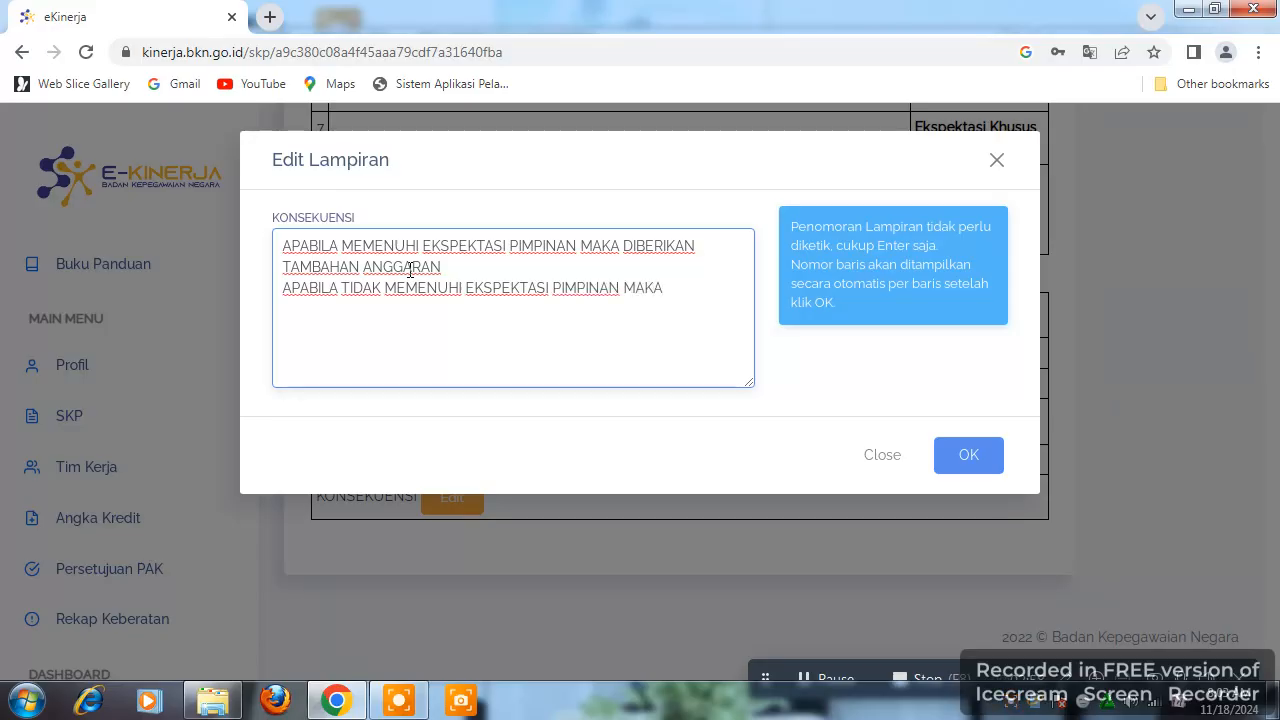
{"action": "type", "text": " BERSEDIA DIBERIKAN"}
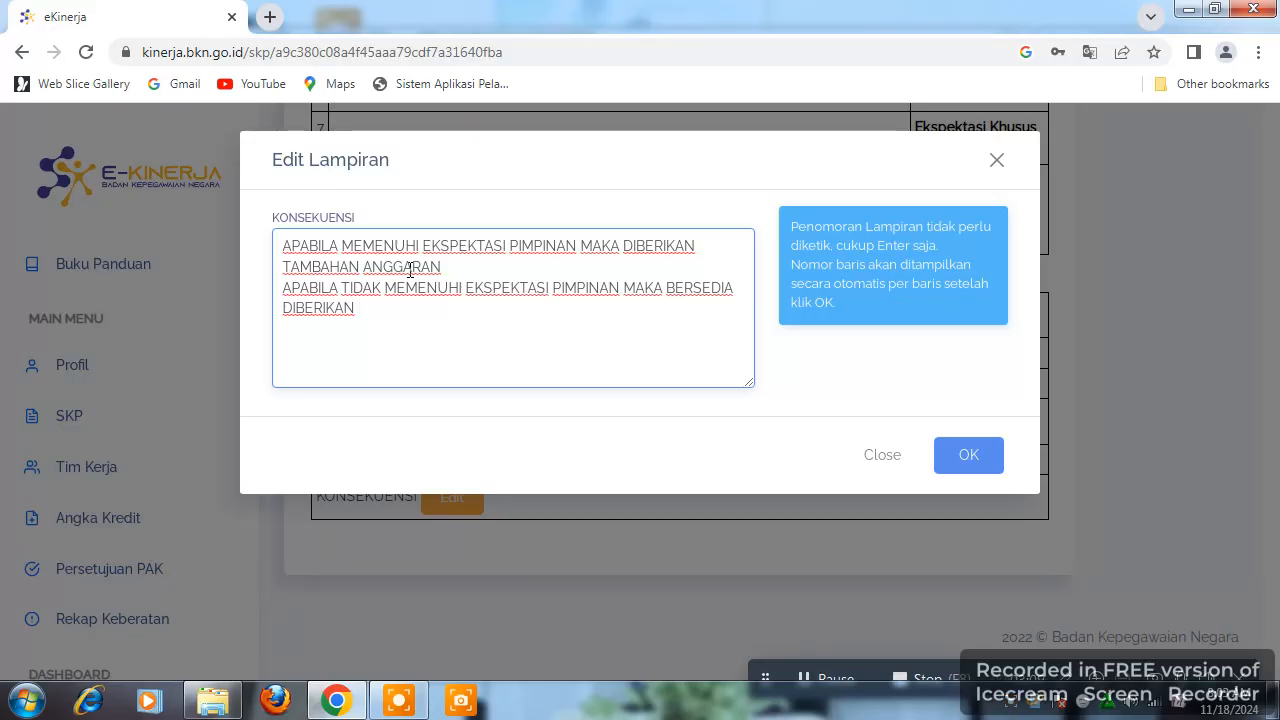
{"action": "type", "text": "PEMBINAAN KI"}
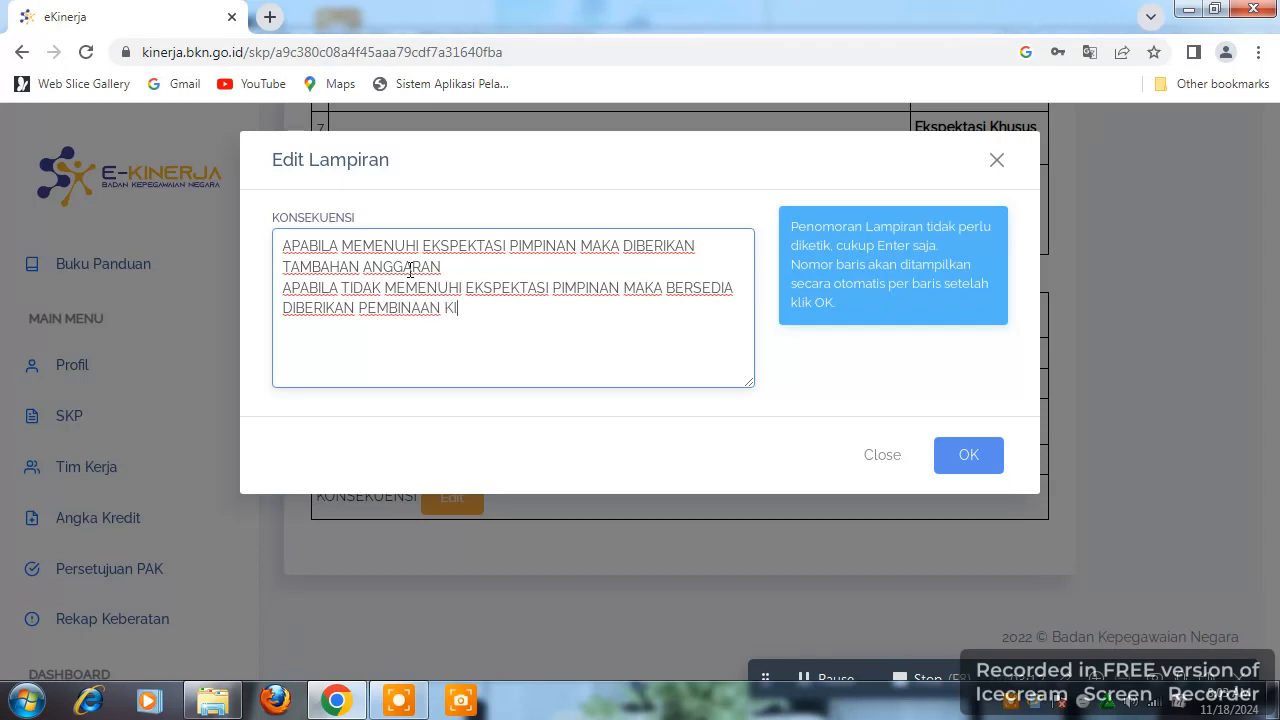
{"action": "type", "text": "NERJA"}
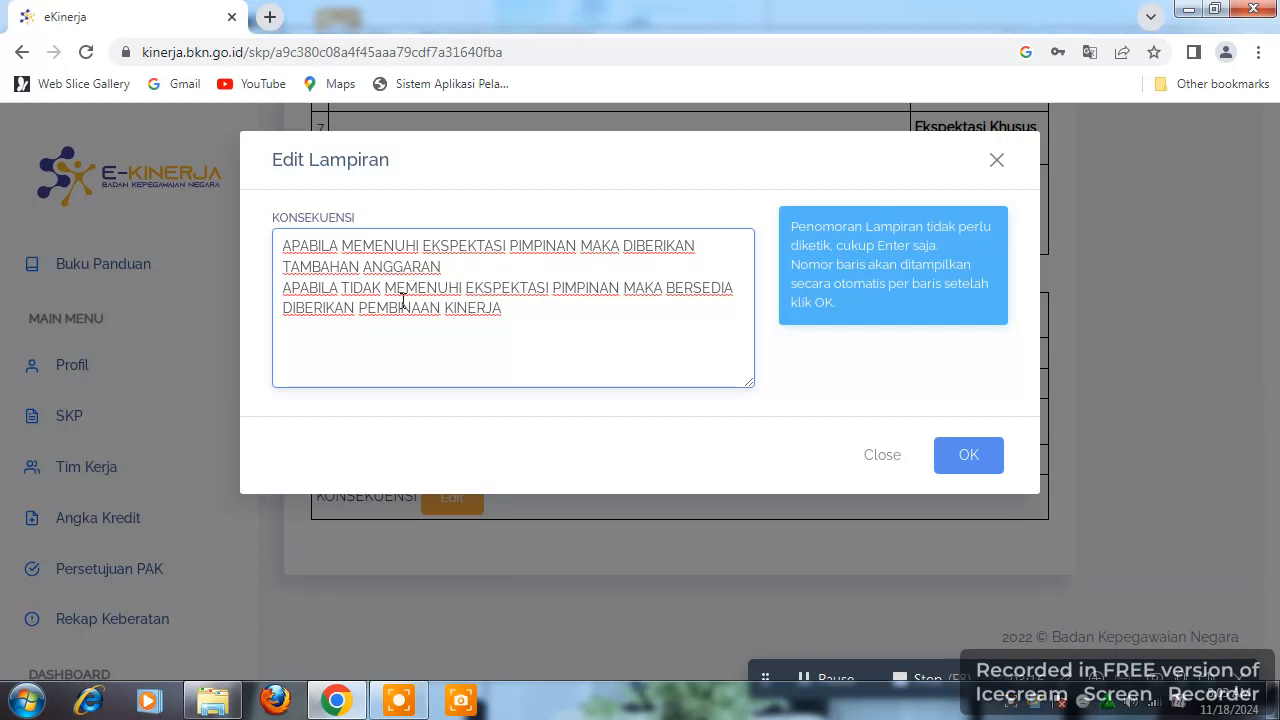
{"action": "left_click", "coordinate": [993, 457]}
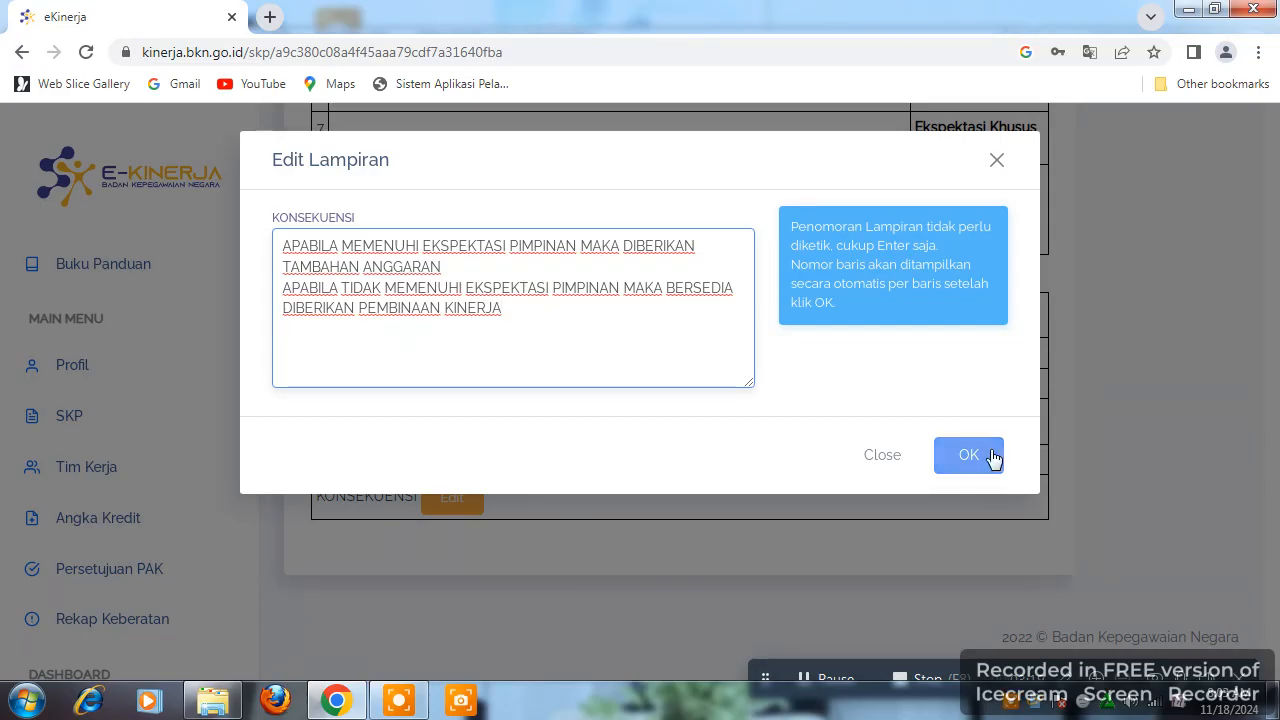
{"action": "left_click", "coordinate": [956, 457]}
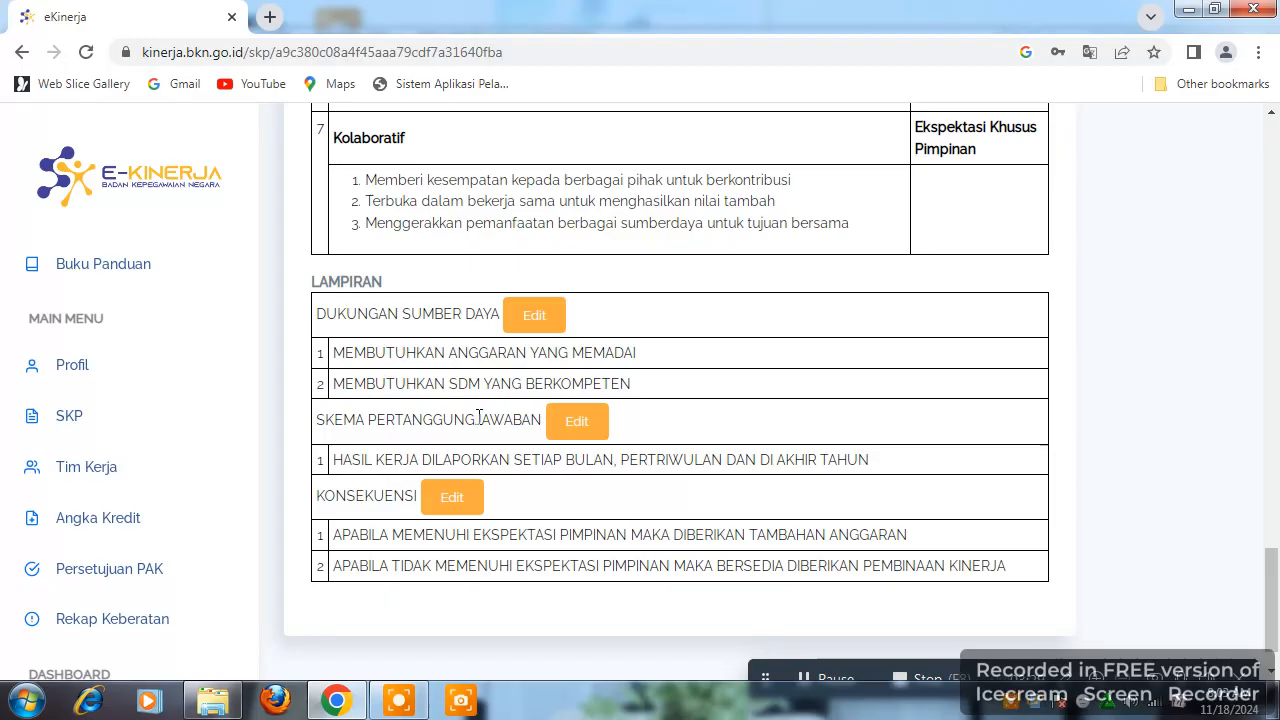
Review the draft SKP from its work results to its attachments, and submit it for approval.
{"action": "scroll", "coordinate": [479, 416], "scroll_direction": "up", "scroll_amount": 8}
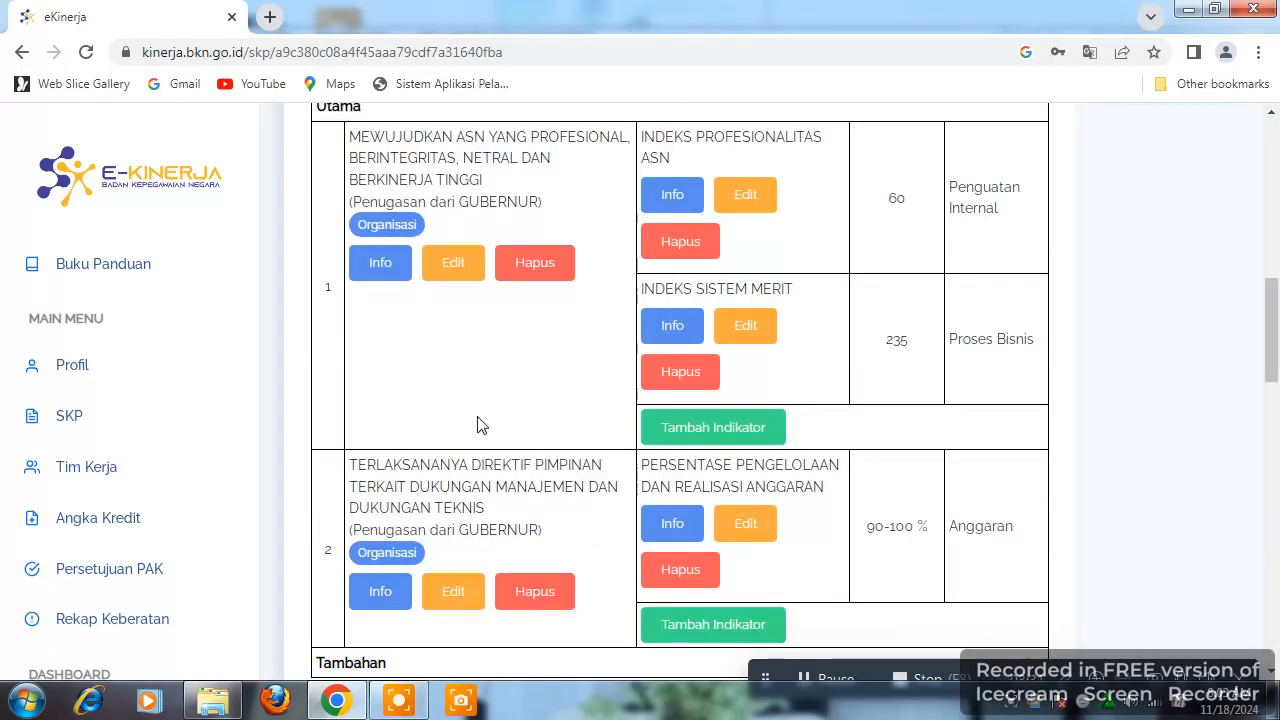
{"action": "scroll", "coordinate": [479, 416], "scroll_direction": "up", "scroll_amount": 3}
{"action": "scroll", "coordinate": [490, 405], "scroll_direction": "down", "scroll_amount": 15}
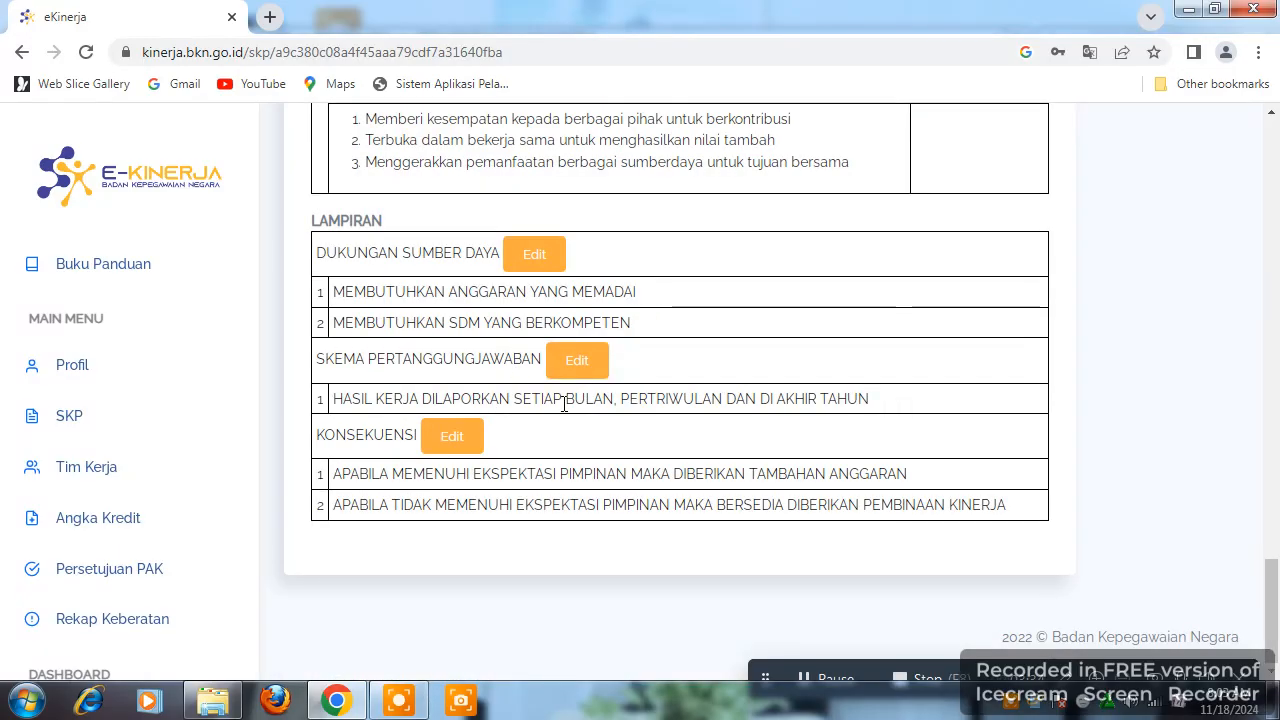
{"action": "scroll", "coordinate": [563, 405], "scroll_direction": "up", "scroll_amount": 15}
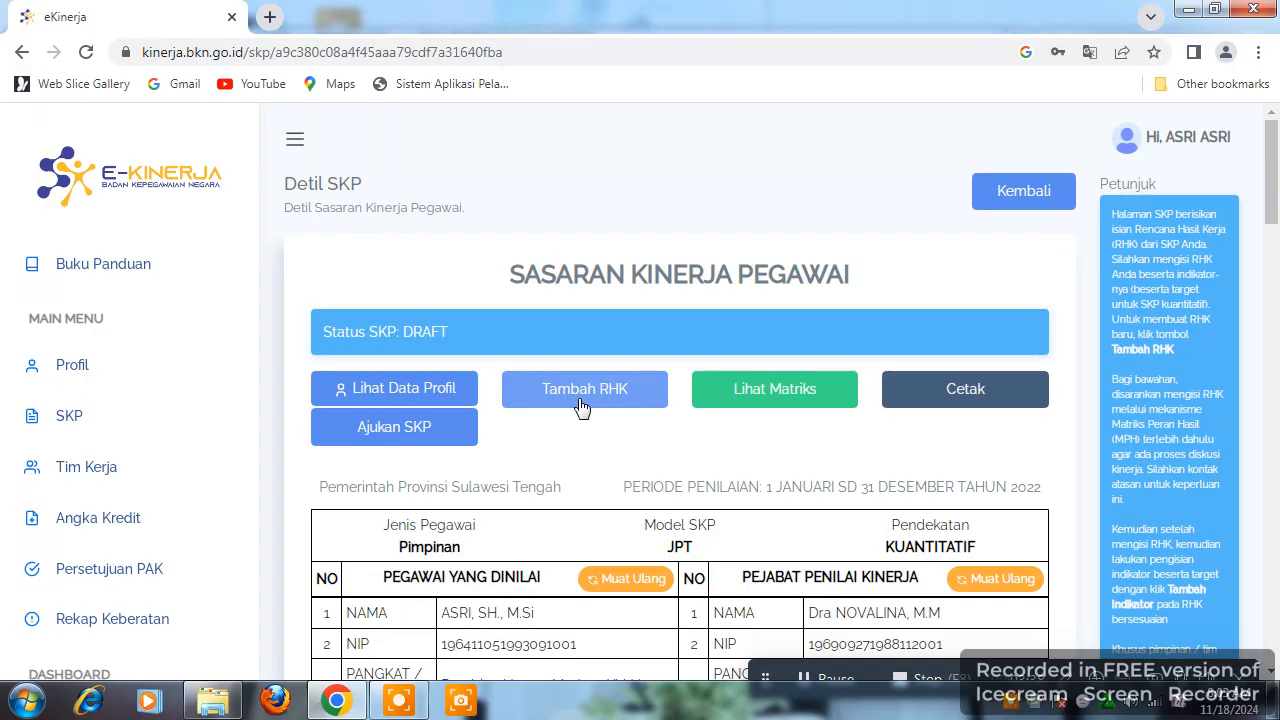
{"action": "scroll", "coordinate": [581, 407], "scroll_direction": "down", "scroll_amount": 1}
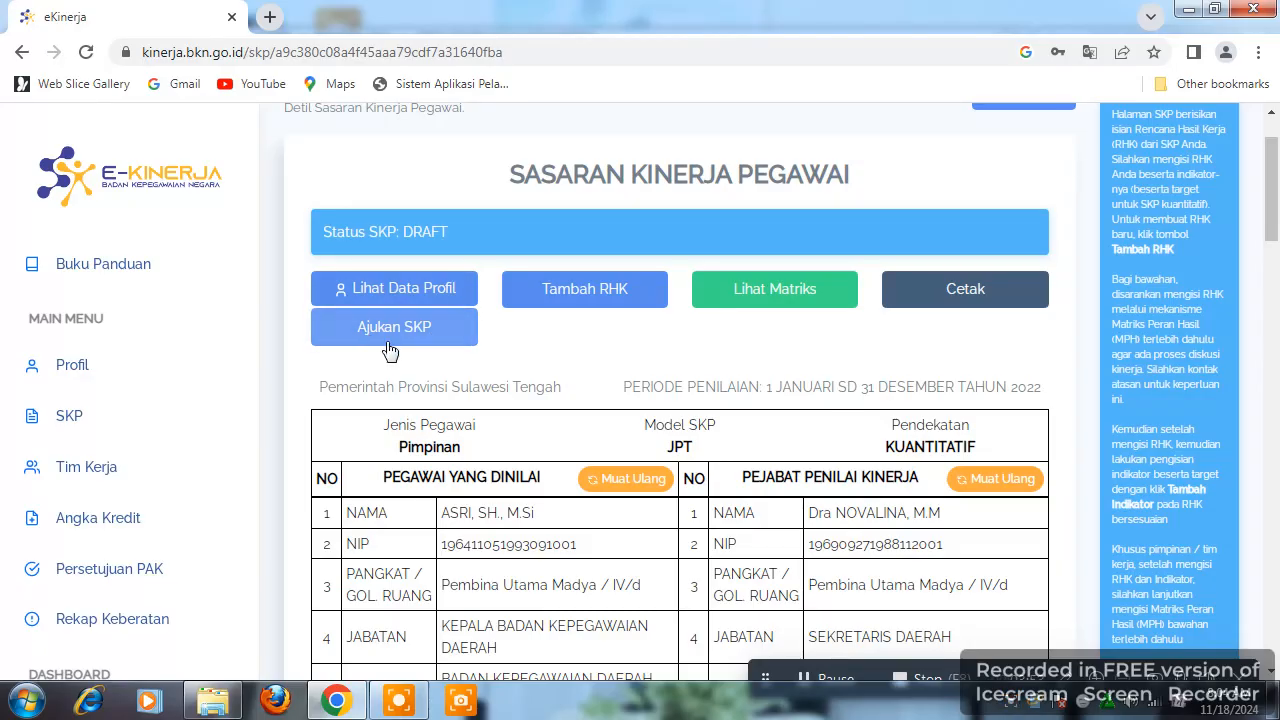
{"action": "left_click", "coordinate": [440, 337]}
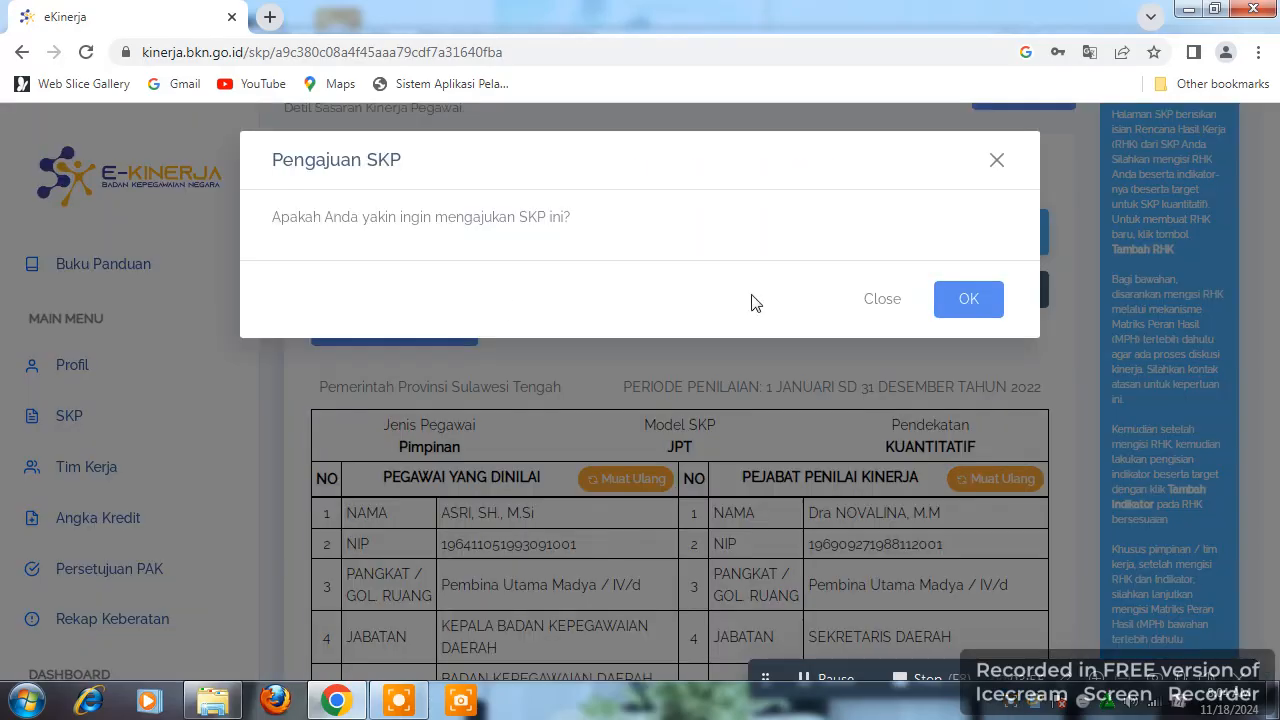
{"action": "left_click", "coordinate": [955, 300]}
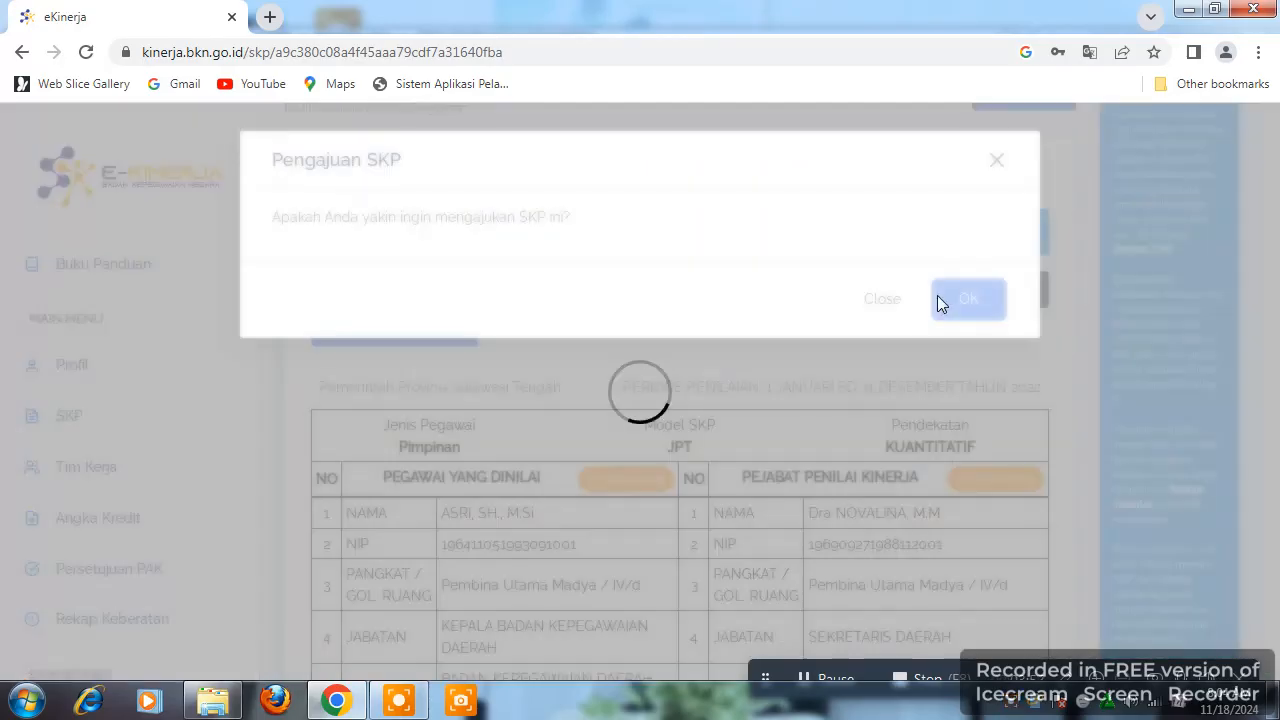